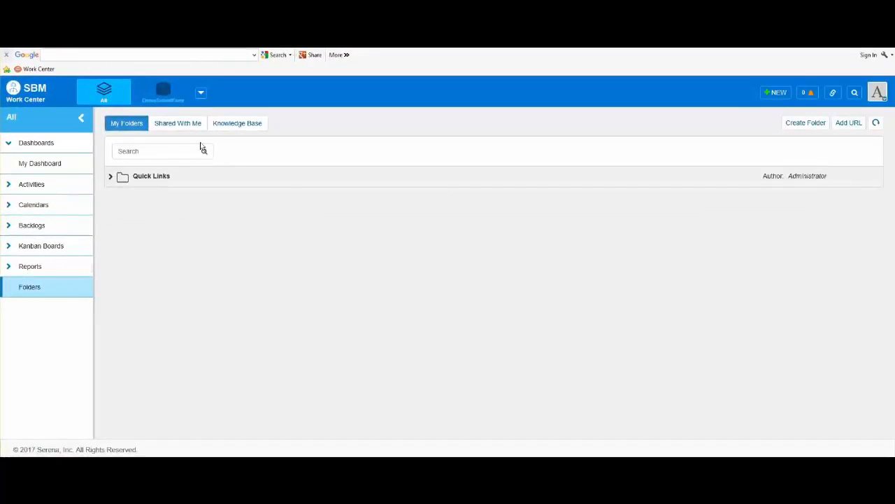
Open a new submit form for DemoSubmitForm Project from the DemoSubmitForm application.
click(165, 90)
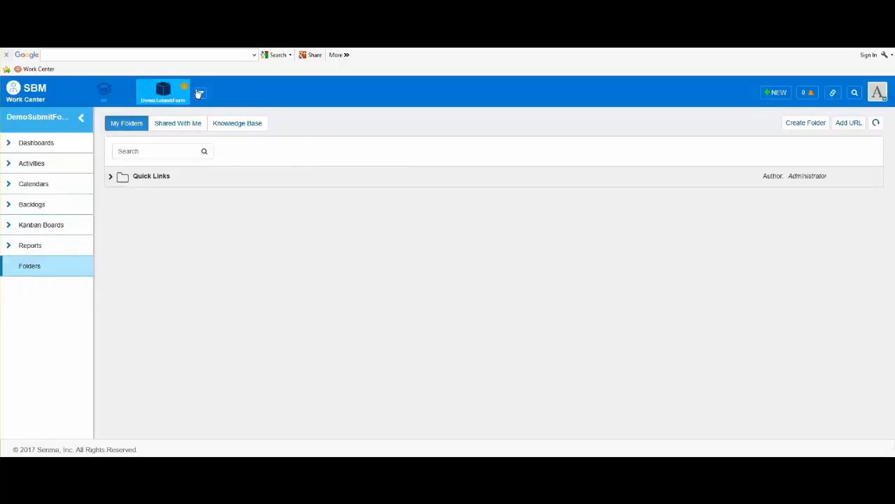
click(778, 94)
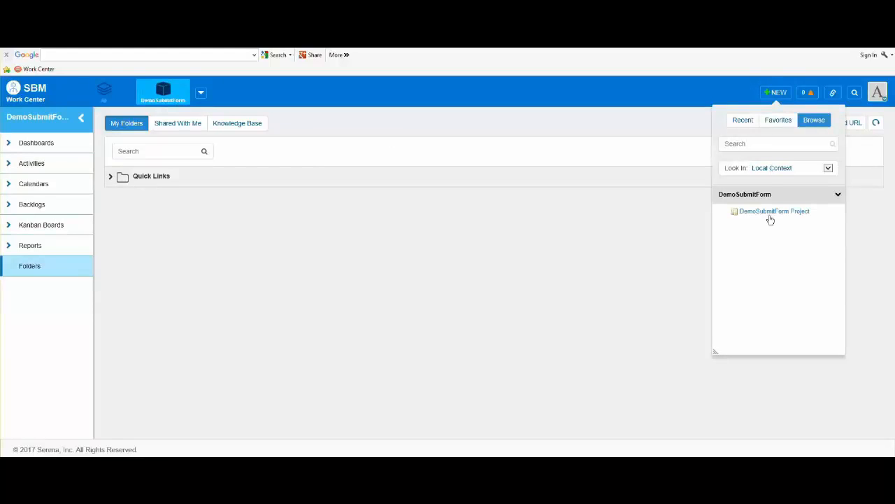
click(770, 216)
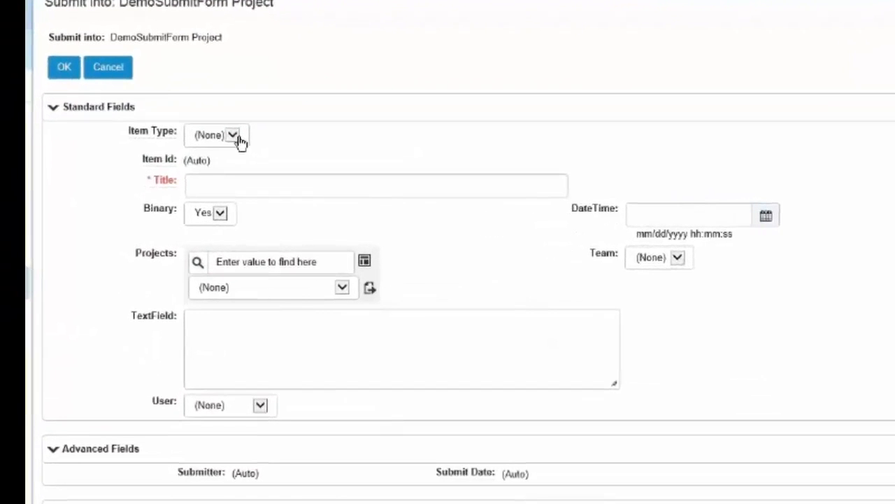
Set the form's Item Type to TypeB and enter the title "DEMO:".
click(238, 141)
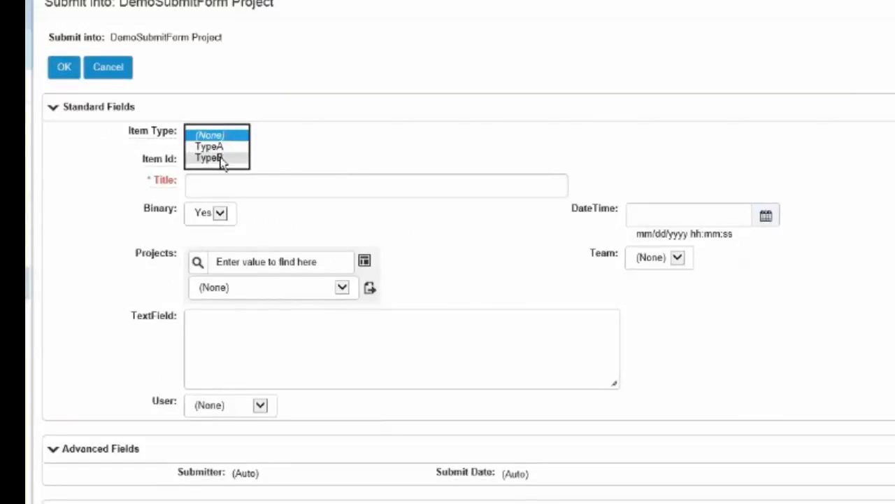
click(238, 160)
click(219, 187)
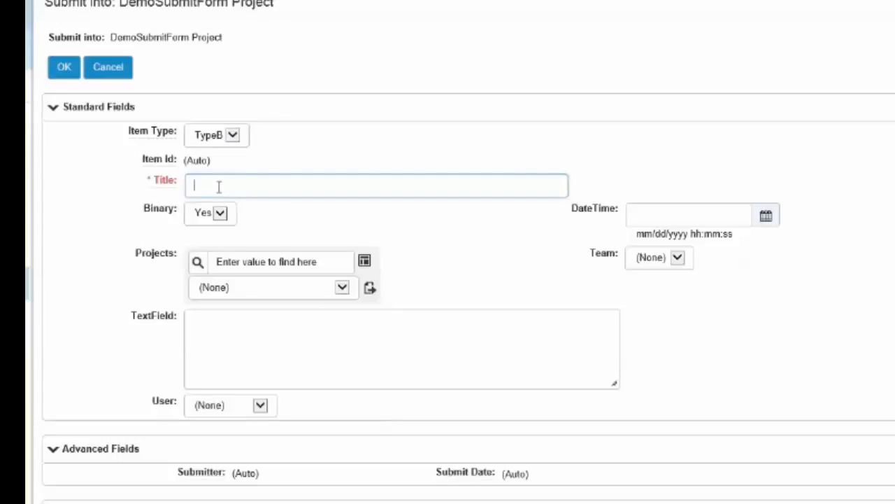
text(DEM)
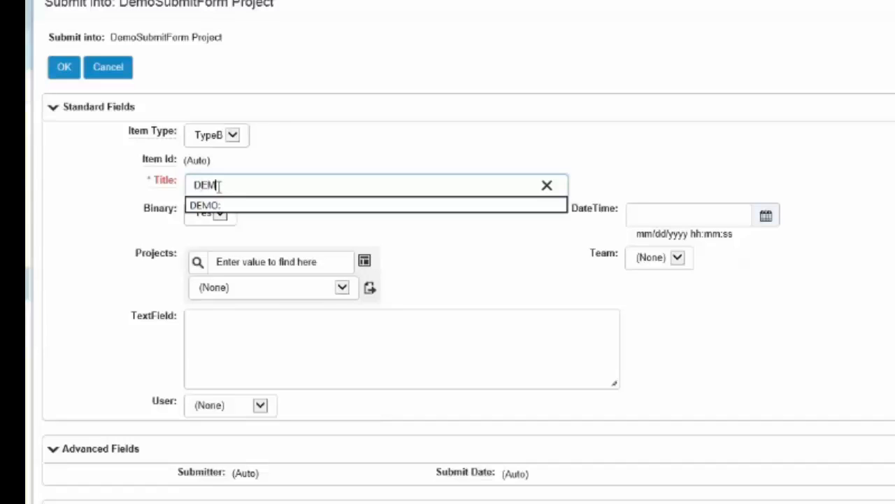
text(O:)
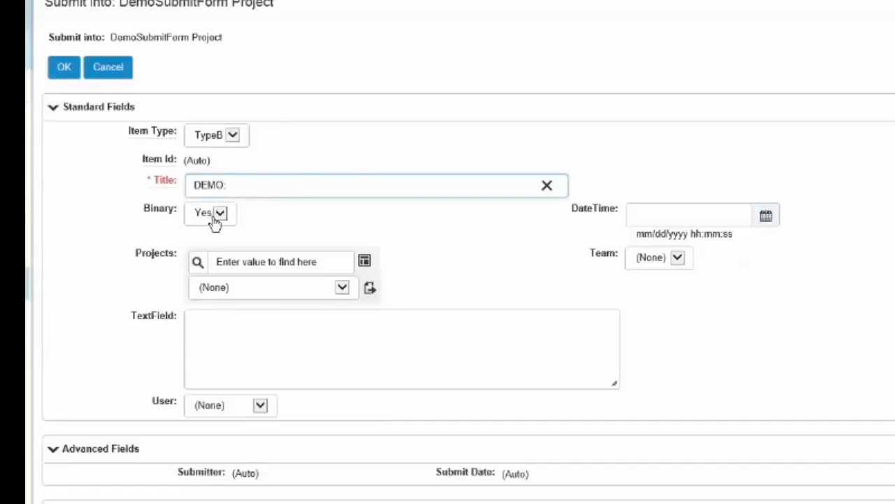
Set the Binary field to No and enter "now" as the DateTime value.
click(220, 214)
click(220, 215)
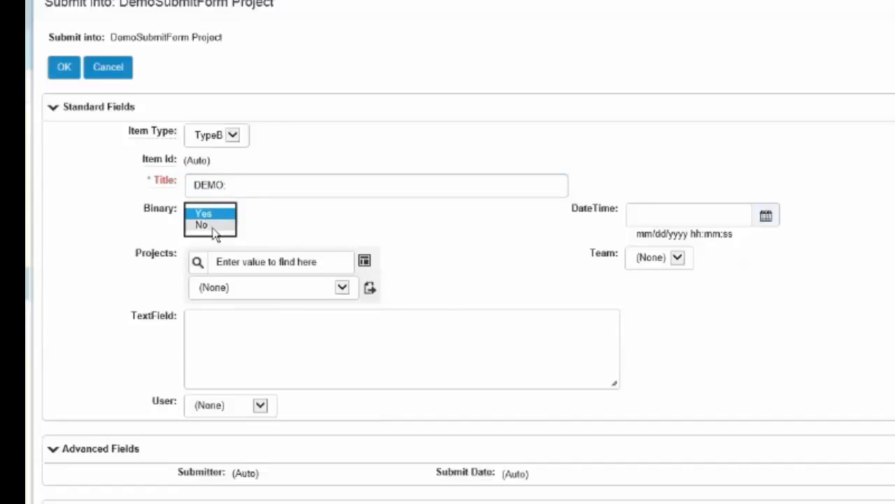
click(216, 232)
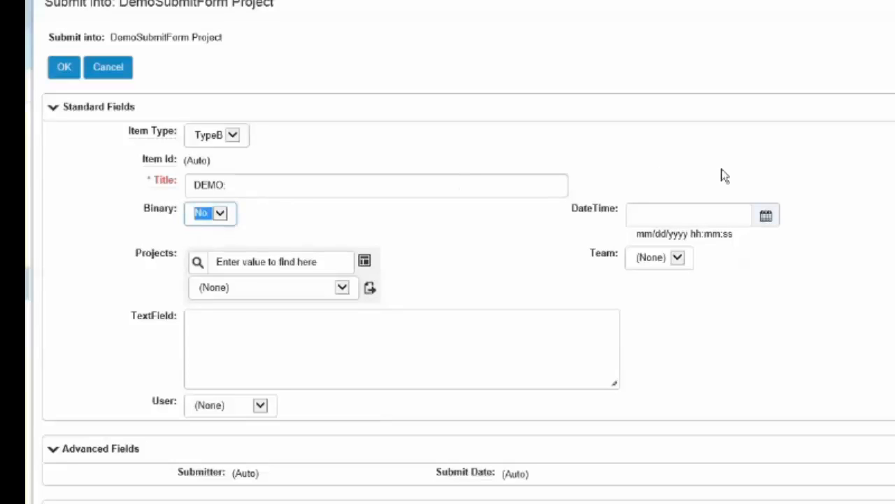
click(685, 213)
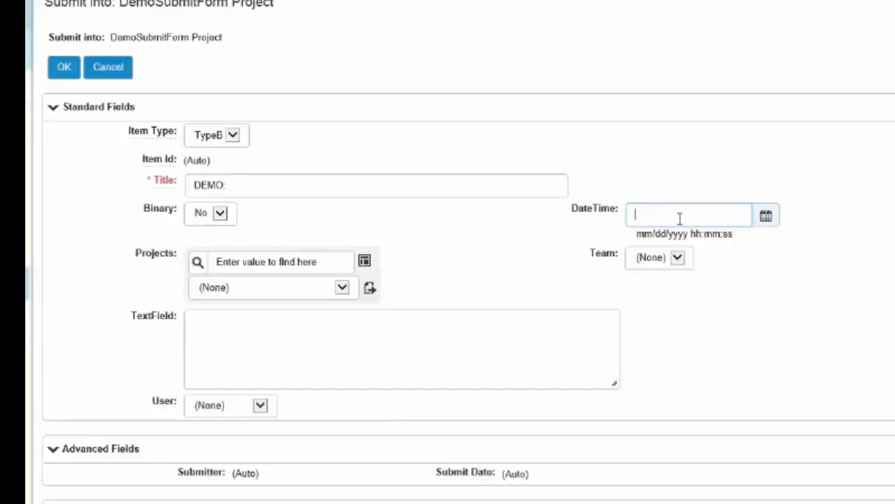
text(now)
Look up the available projects and select Project 3 in the Projects field.
click(198, 263)
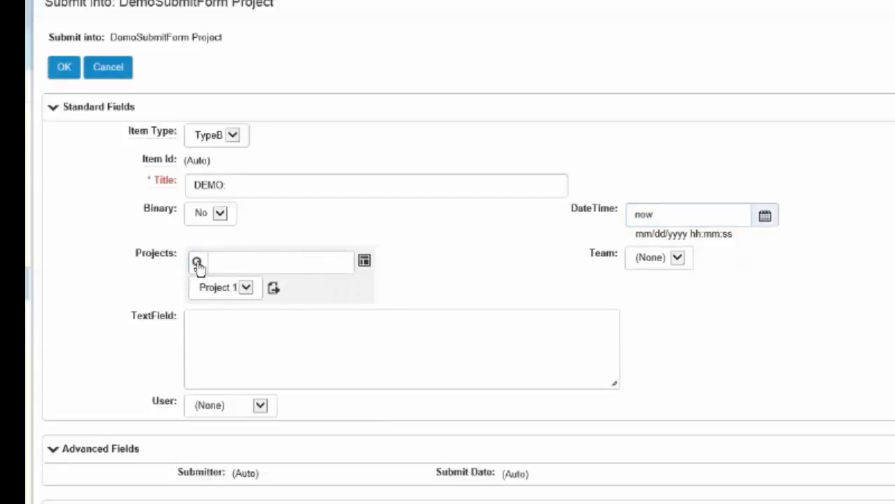
click(246, 287)
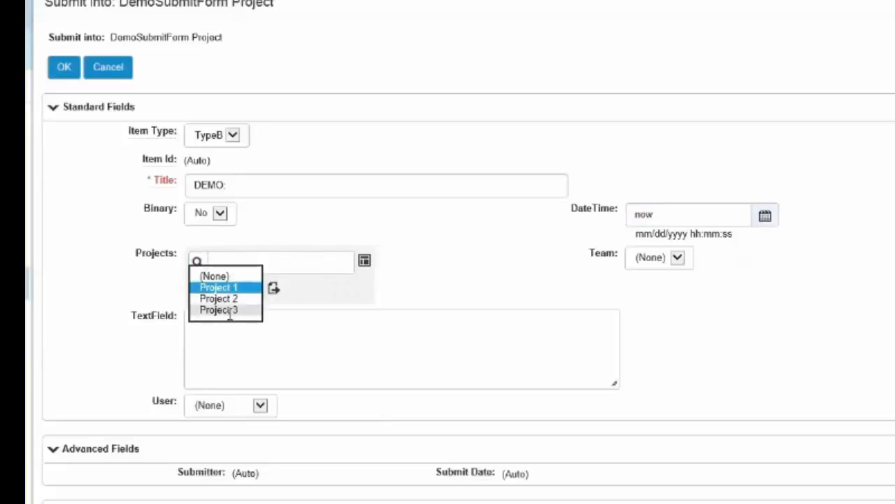
click(231, 310)
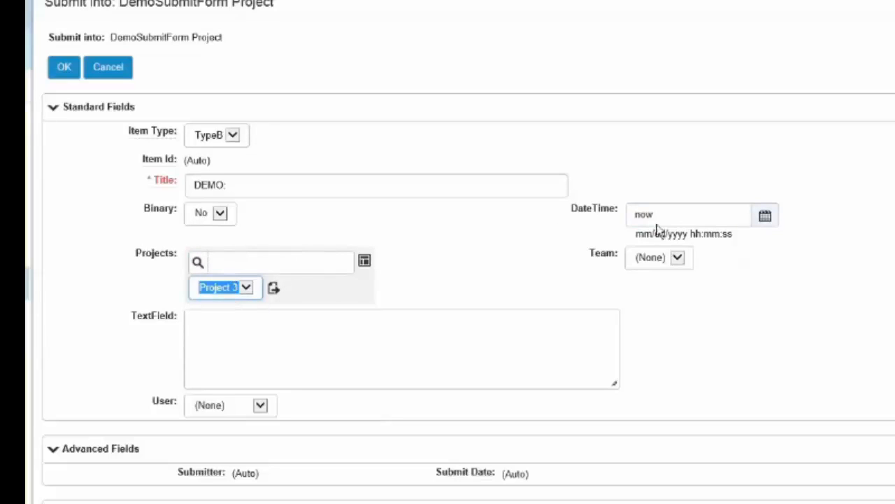
Assign the item to Team 3 and choose Administrator as the User.
click(677, 260)
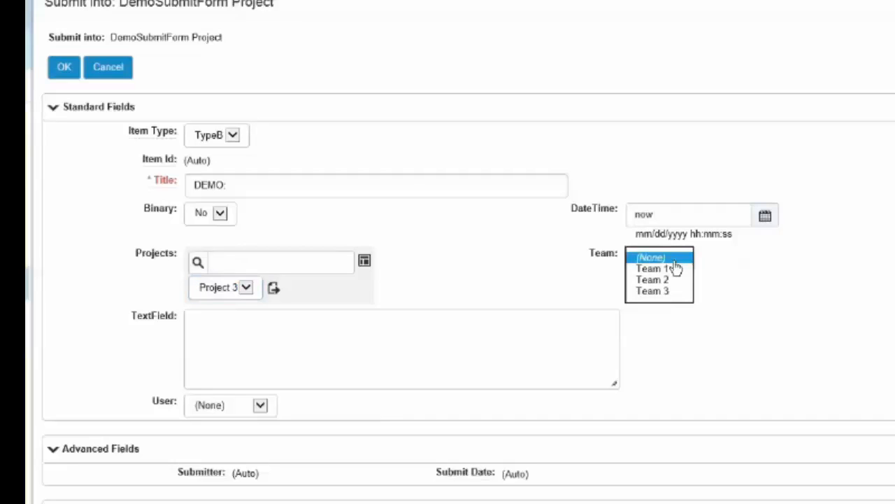
click(663, 292)
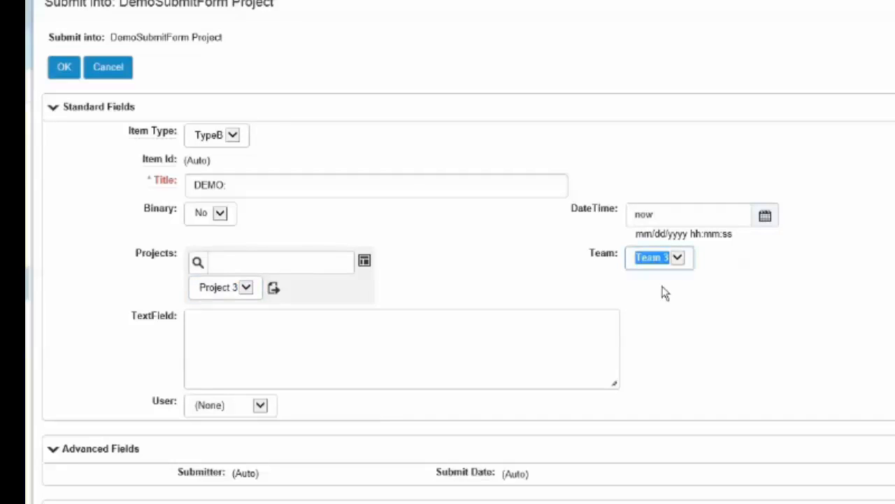
click(259, 406)
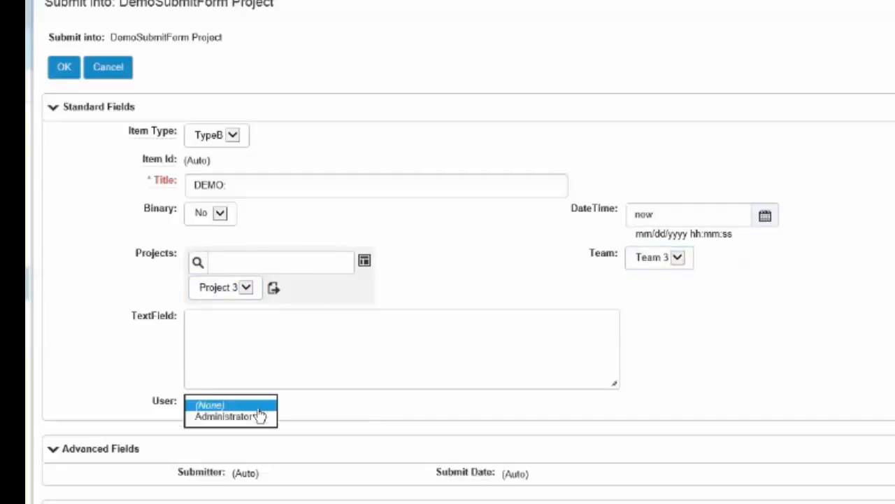
click(254, 419)
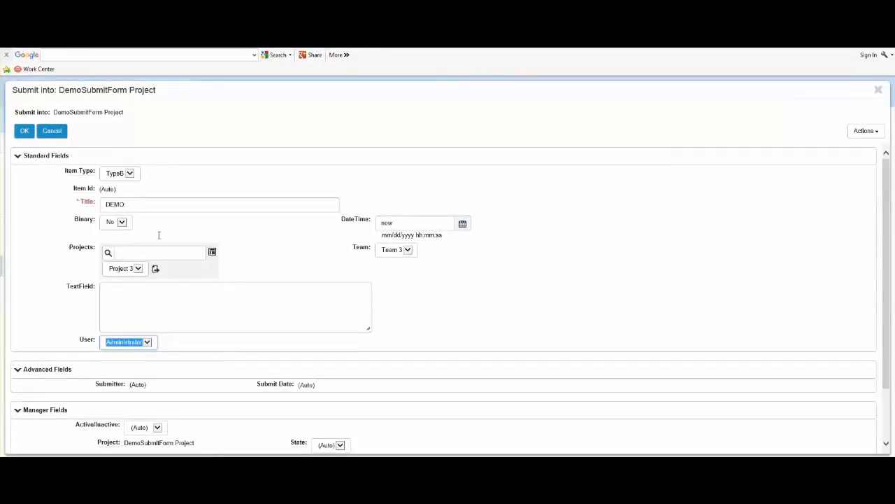
Add the prefilled submit form to the Quick Links folder under its suggested name and close the form.
click(874, 137)
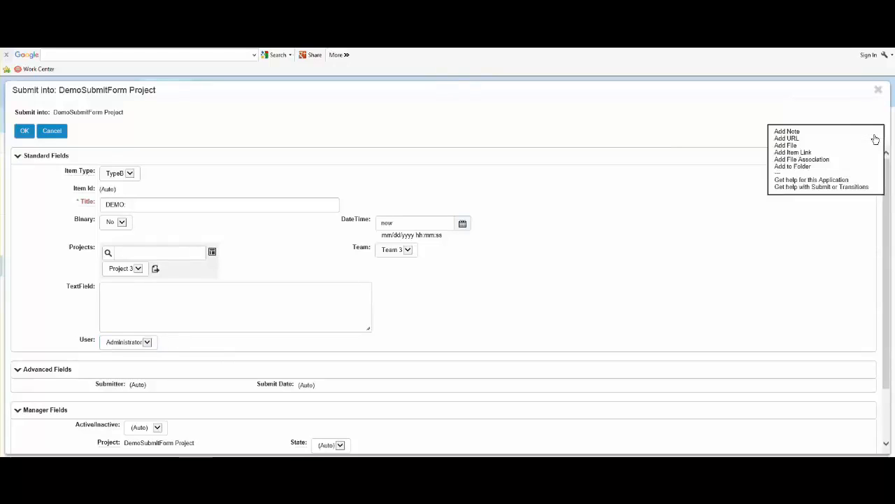
click(792, 166)
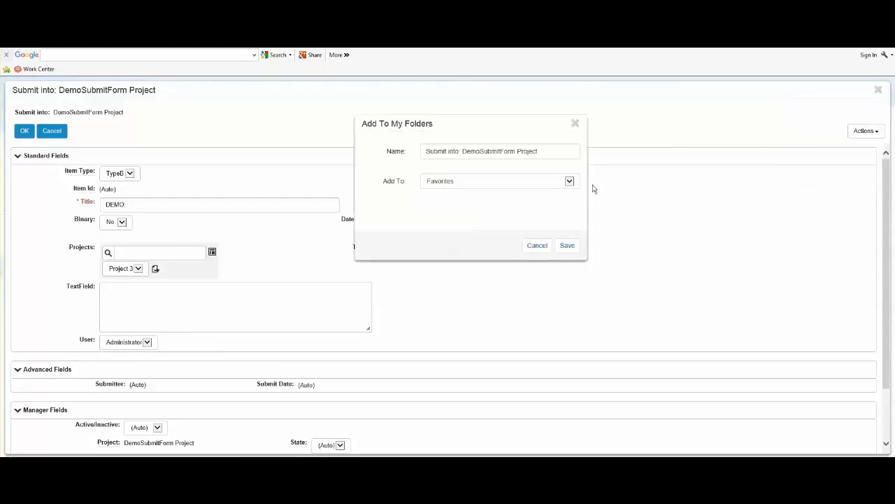
click(570, 182)
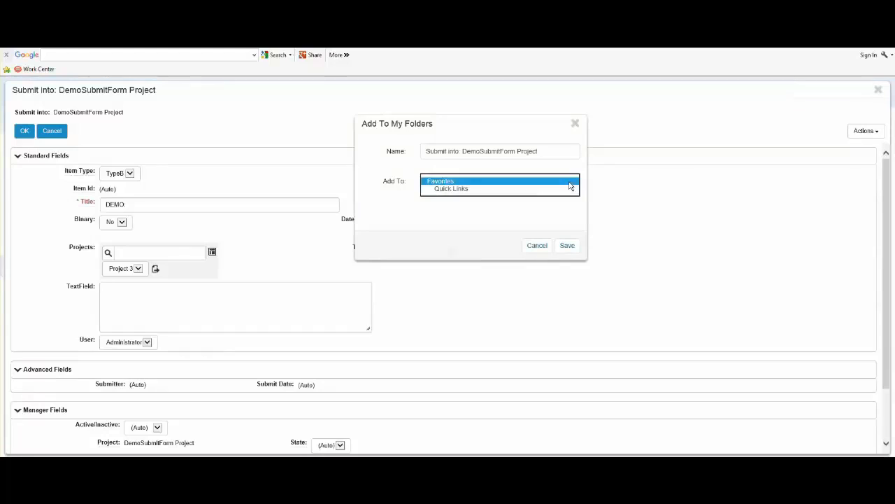
click(463, 193)
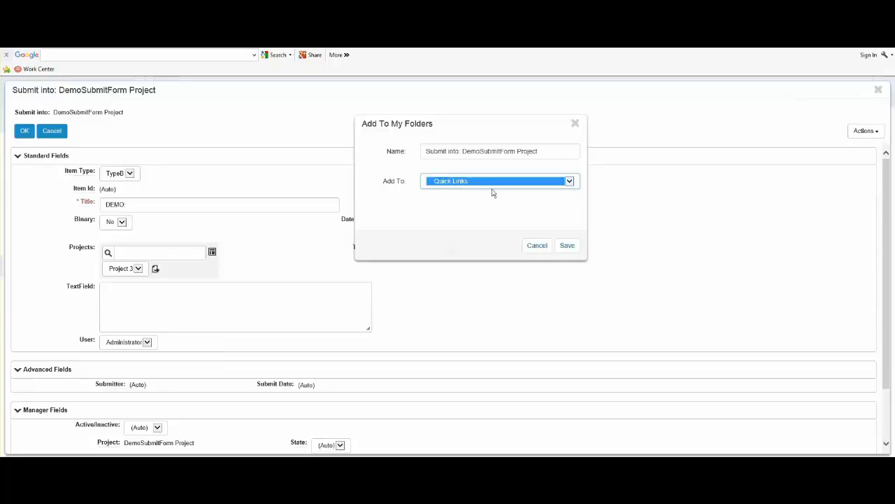
click(567, 245)
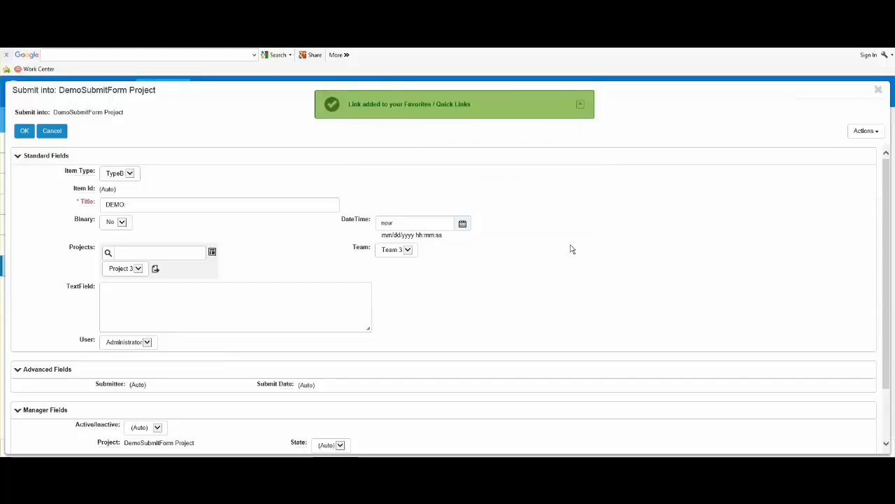
click(878, 91)
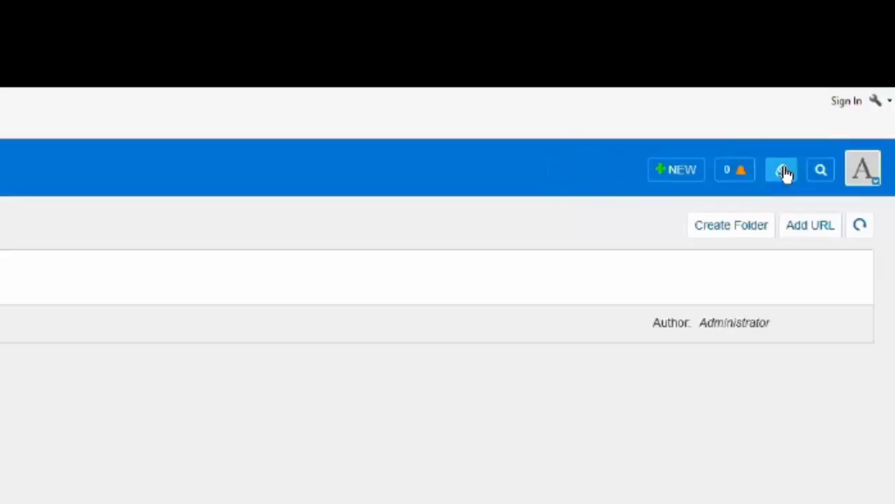
Open the saved DemoSubmitForm Project form from the quick links list, check its prefilled values and close it.
click(783, 170)
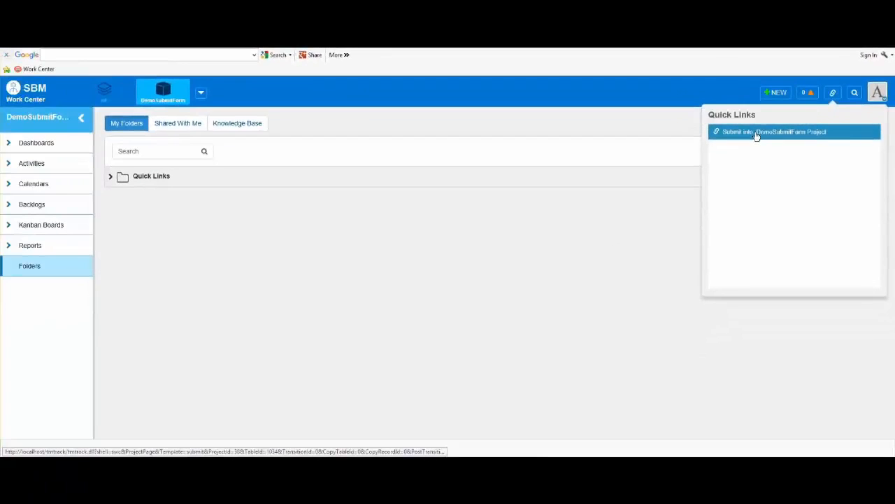
click(642, 243)
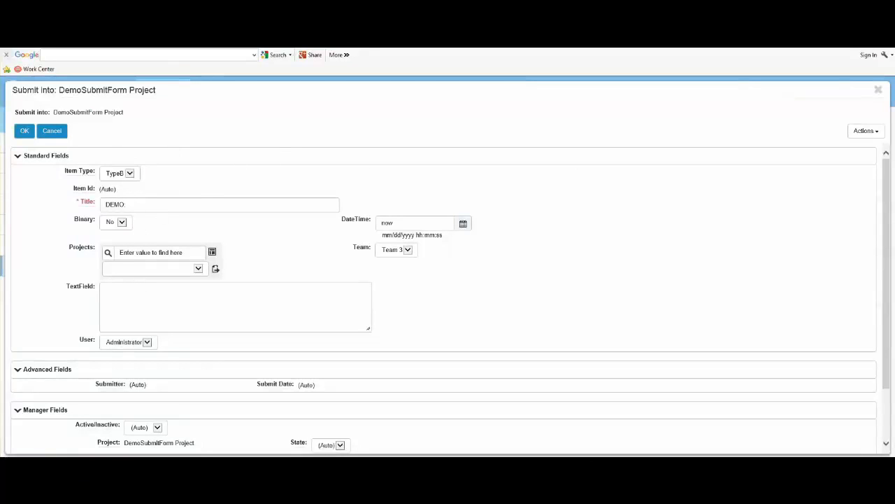
click(879, 91)
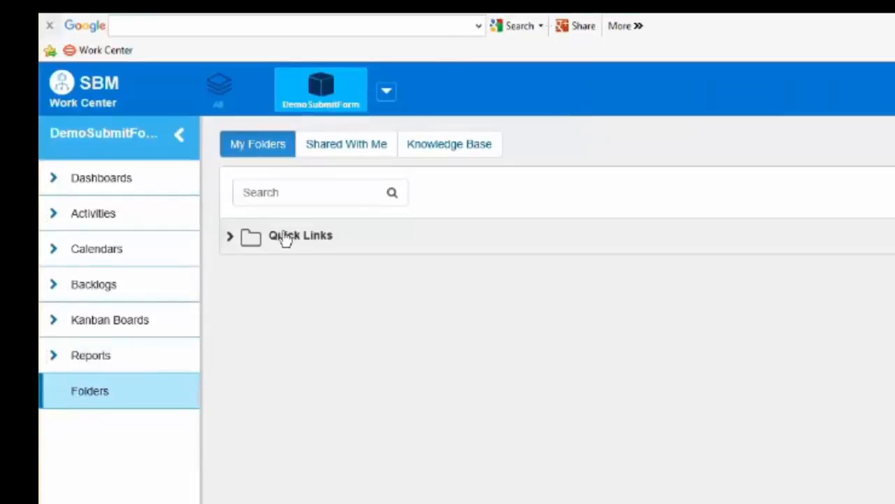
Expand the Quick Links folder in My Folders, open the saved submit form to check it, and close it.
click(232, 240)
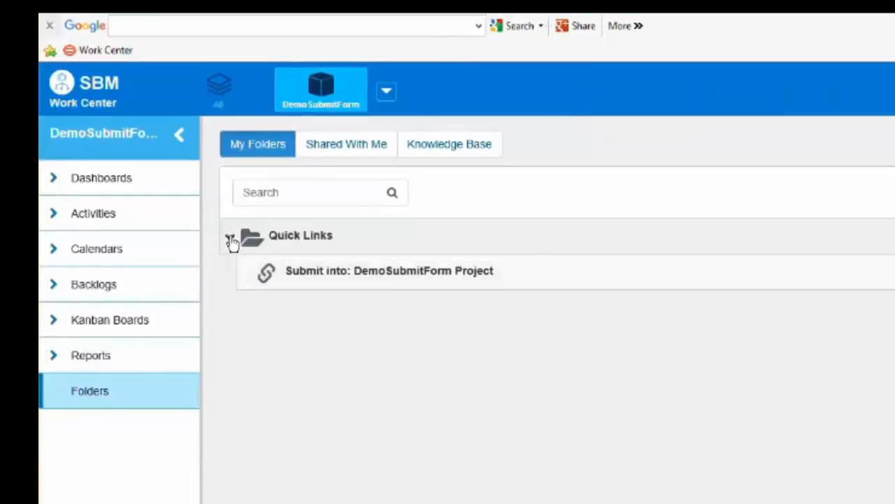
click(351, 276)
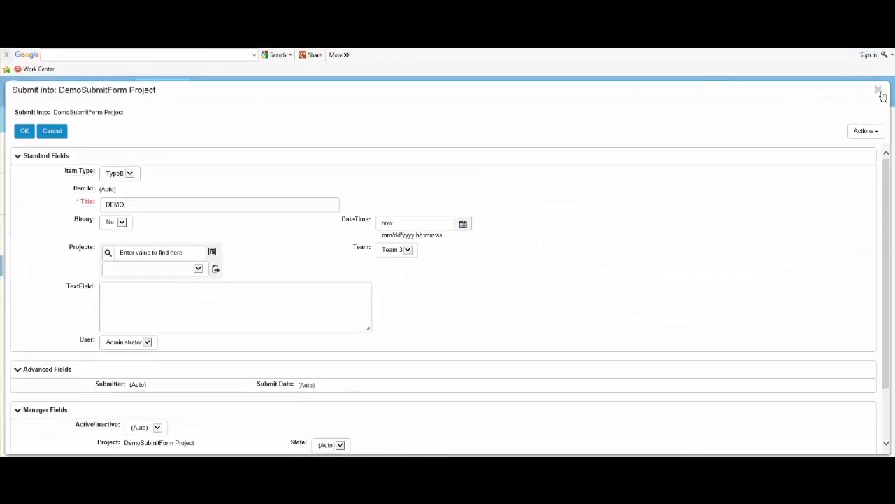
click(880, 92)
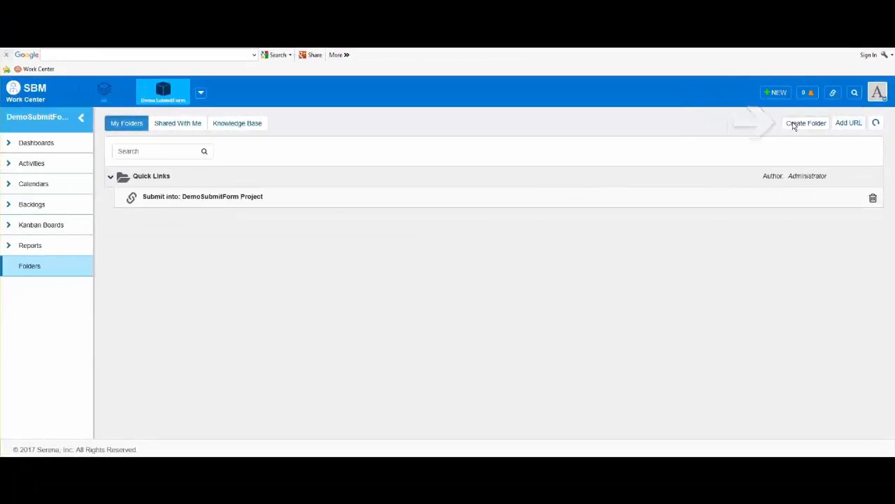
Start a new folder named "Team Folder".
click(794, 124)
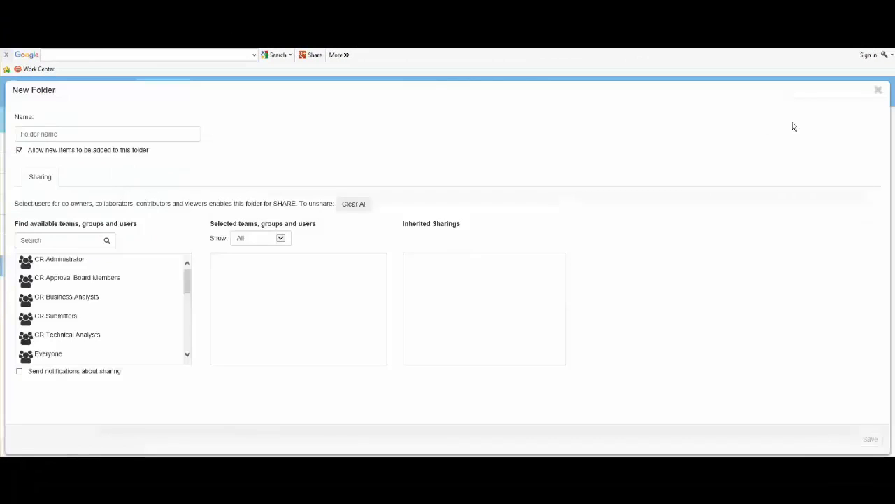
click(148, 137)
text(Team Folder)
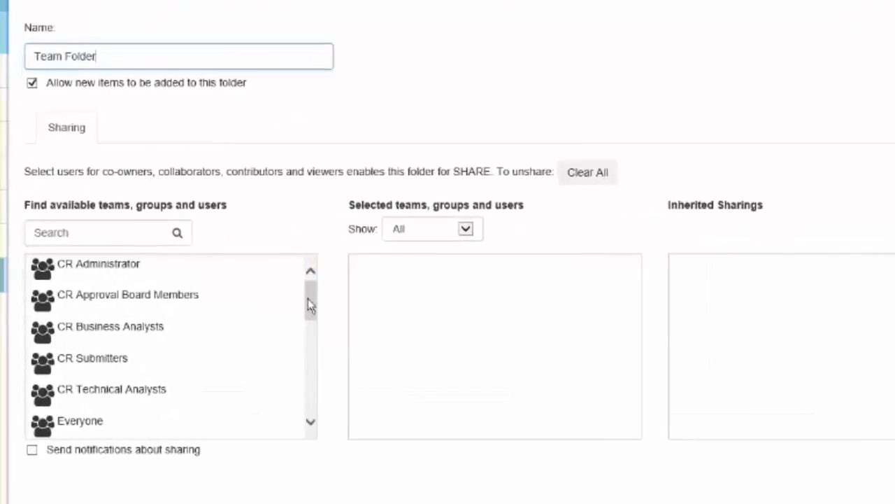
Share the new folder with the Everyone group as Viewer, checking the available roles, and save the folder.
drag(308, 300, 308, 302)
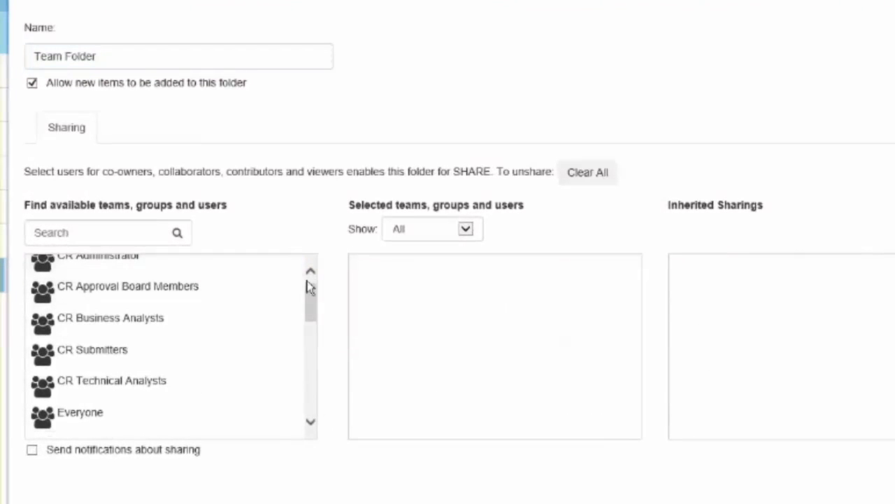
click(296, 422)
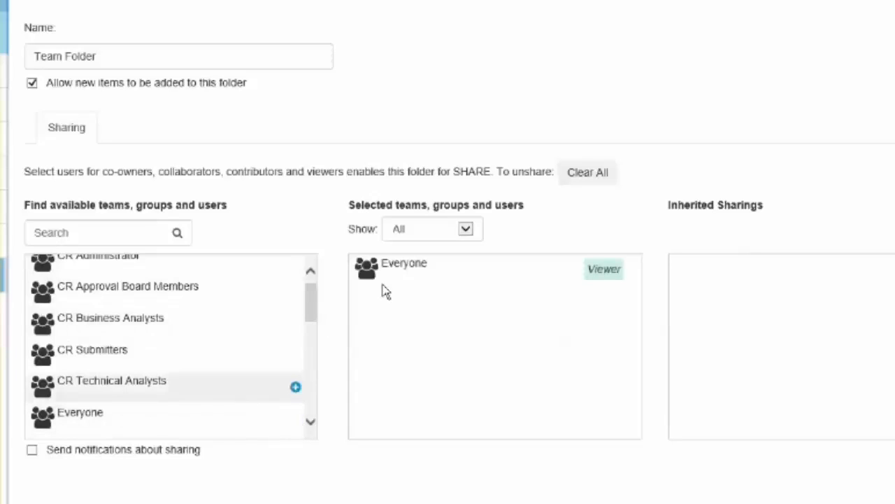
click(603, 273)
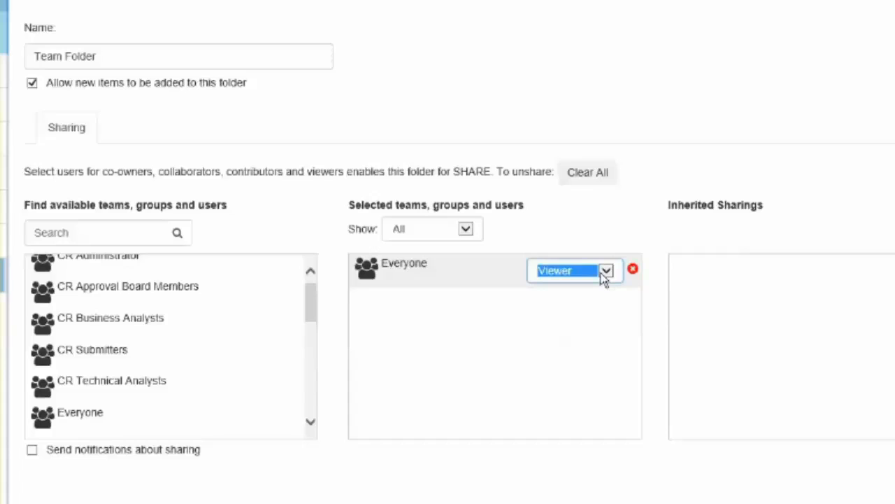
click(605, 274)
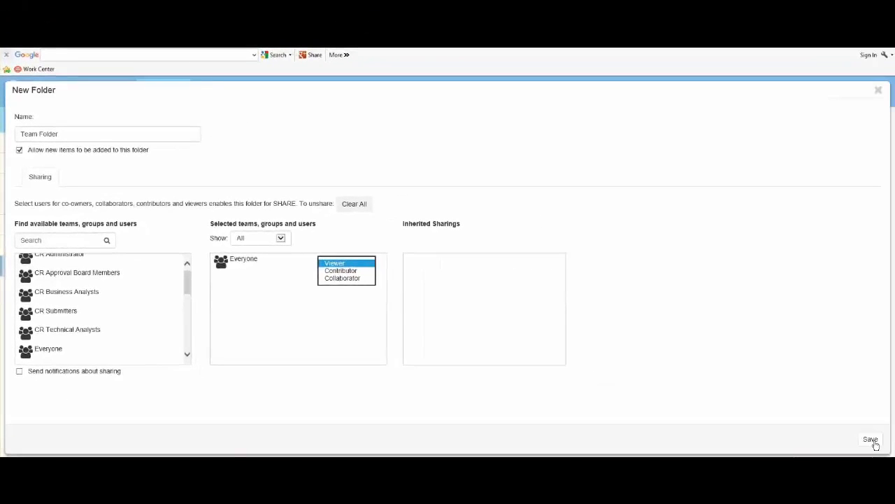
click(872, 441)
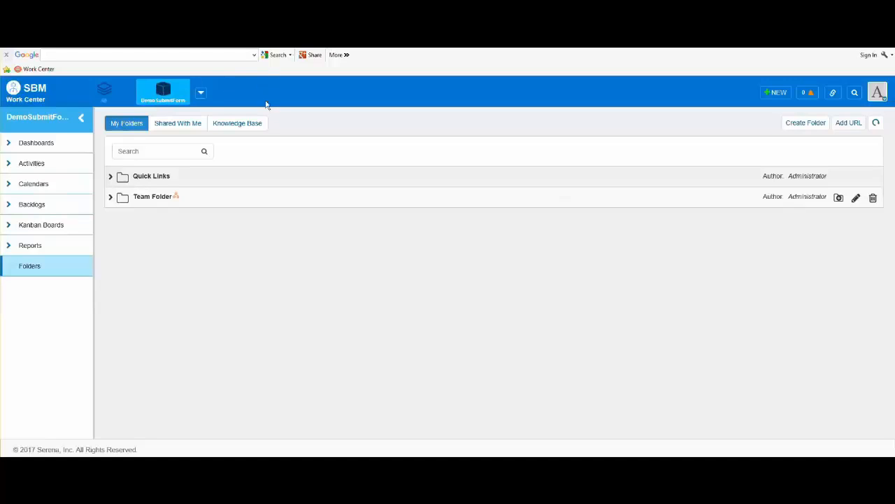
Check the folders shared with the current account and return to My Folders.
click(183, 130)
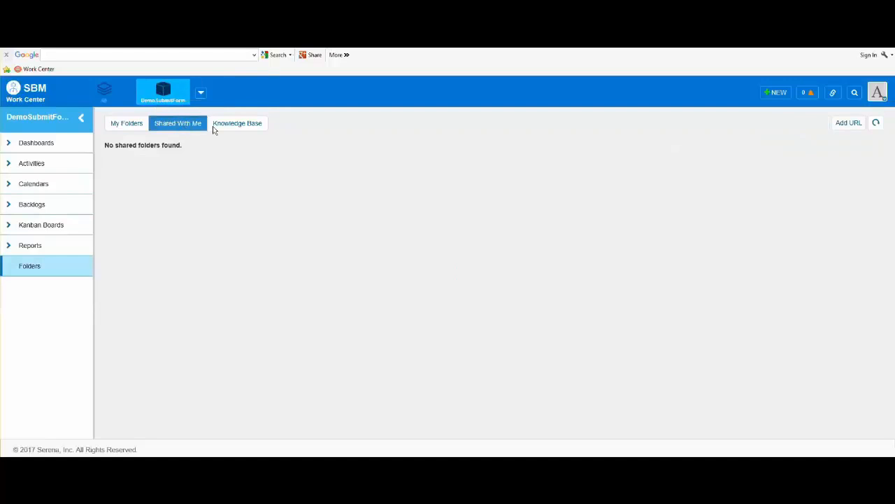
click(126, 128)
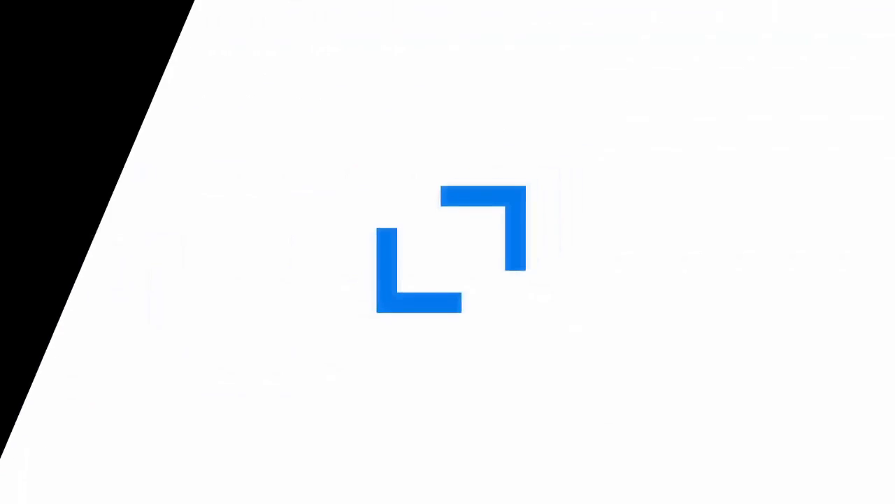